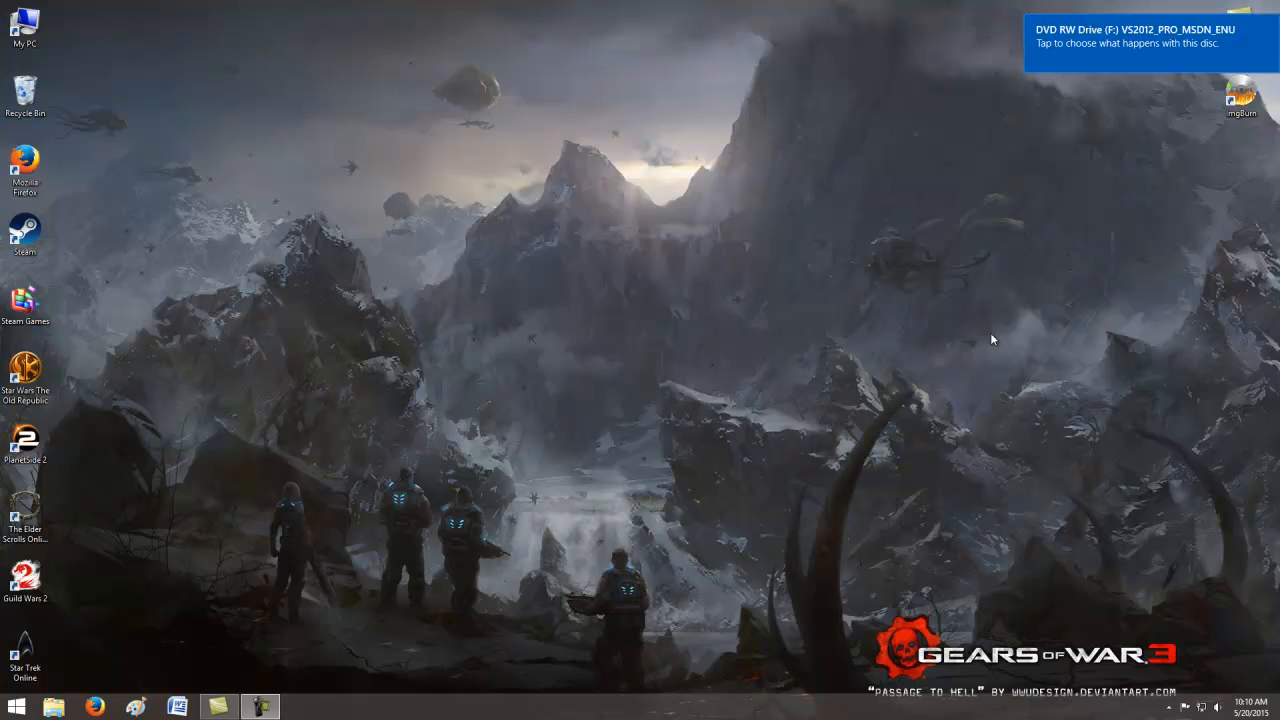
# Run vs_professional.exe from the VS2012_PRO_MSDN_ENU disc and agree to the license terms and conditions.
pyautogui.click(1144, 40)
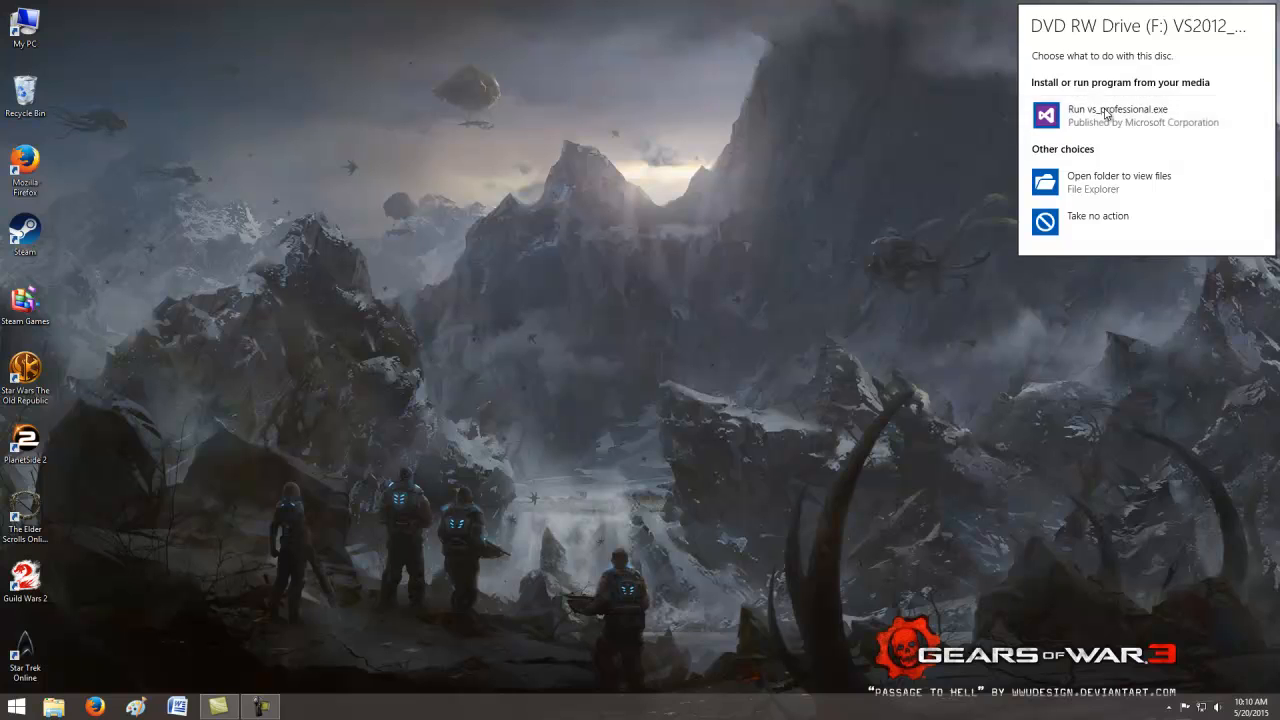
pyautogui.click(1046, 118)
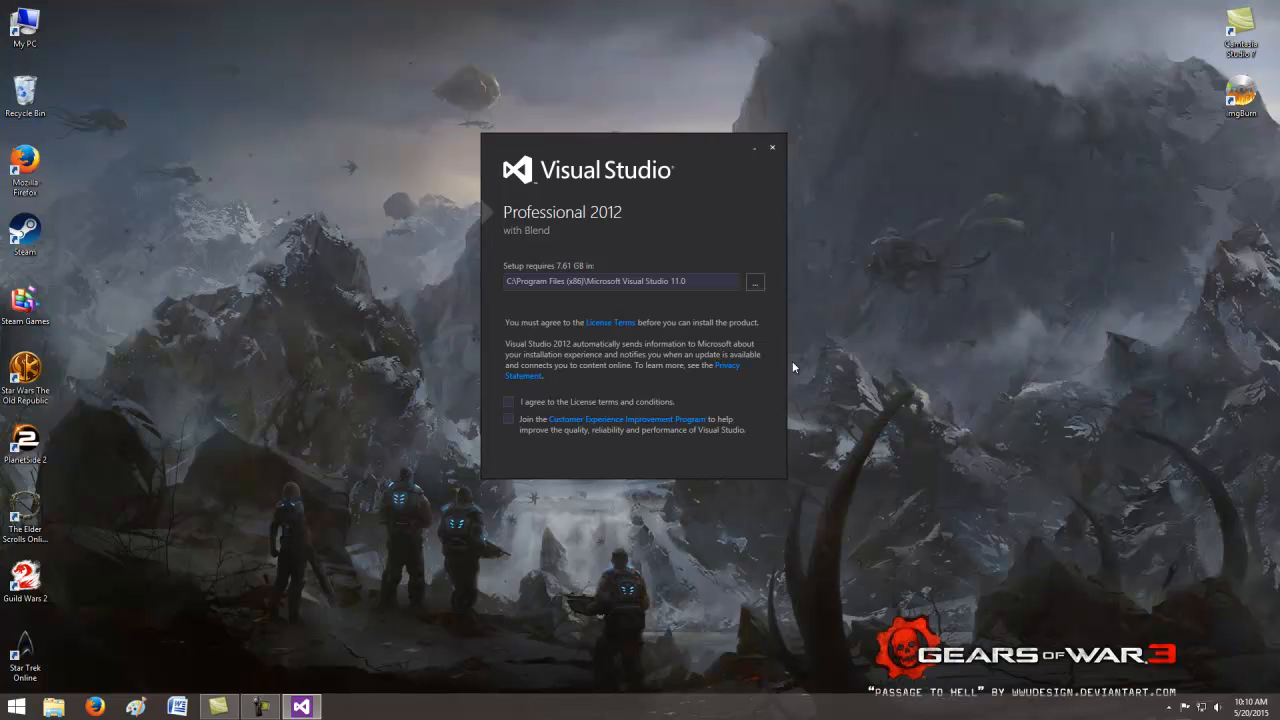
pyautogui.click(509, 402)
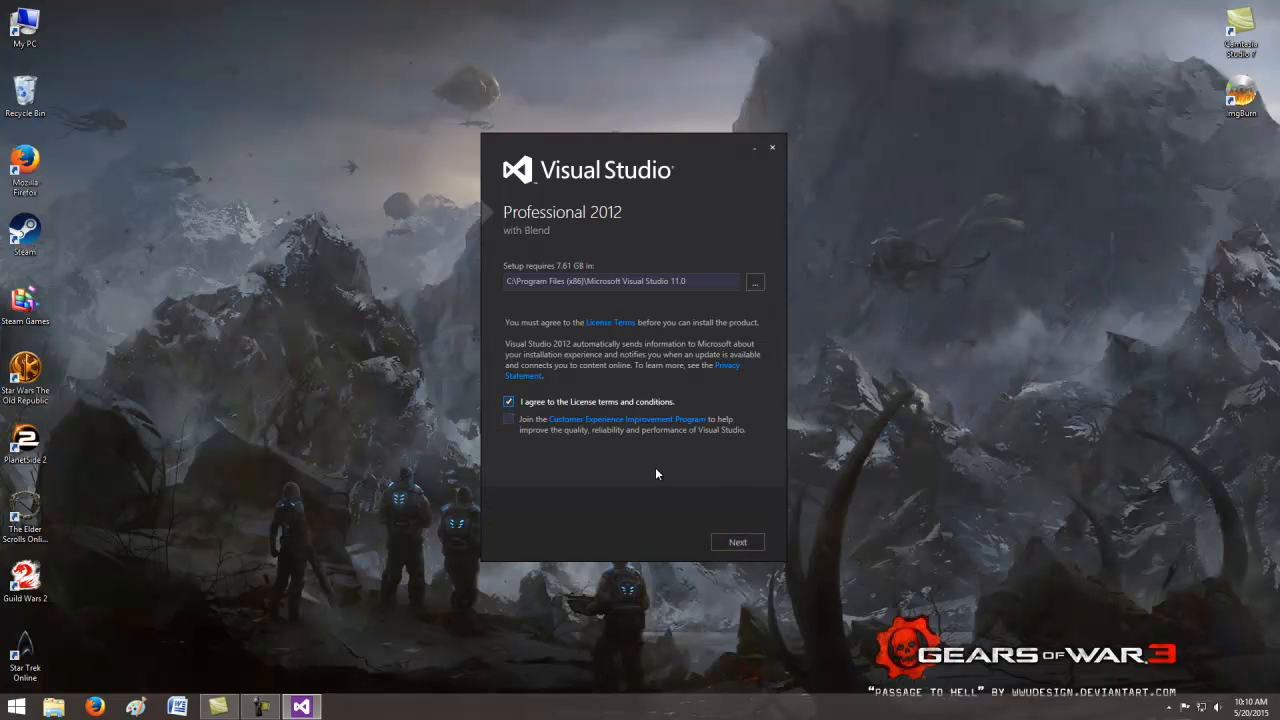
# Set the installation path to E:\Microsoft Visual Studio and continue to the optional features.
pyautogui.click(642, 281)
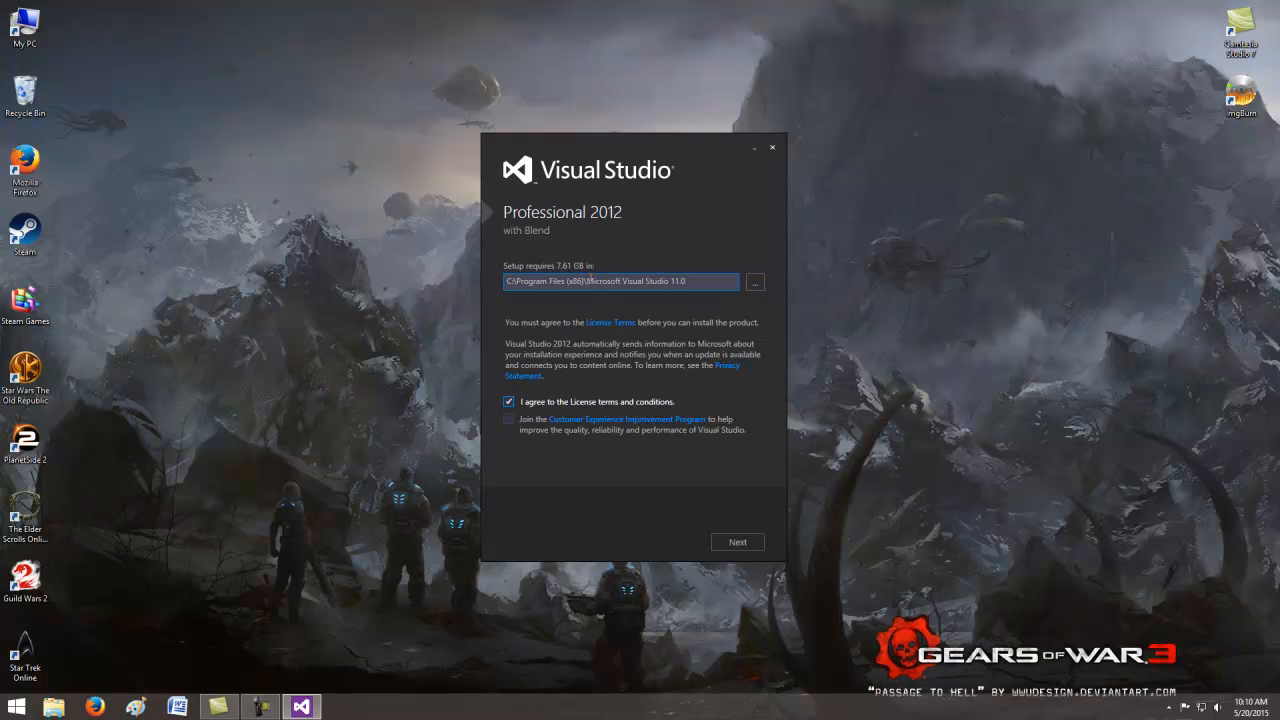
pyautogui.press('BackSpace')
pyautogui.press('BackSpace')
pyautogui.press('BackSpace')
pyautogui.press('BackSpace')
pyautogui.press('BackSpace')
pyautogui.press('BackSpace')
pyautogui.press('BackSpace')
pyautogui.press('BackSpace')
pyautogui.press('BackSpace')
pyautogui.press('BackSpace')
pyautogui.press('BackSpace')
pyautogui.press('BackSpace')
pyautogui.press('BackSpace')
pyautogui.press('BackSpace')
pyautogui.press('BackSpace')
pyautogui.press('BackSpace')
pyautogui.press('BackSpace')
pyautogui.press('BackSpace')
pyautogui.press('BackSpace')
pyautogui.press('BackSpace')
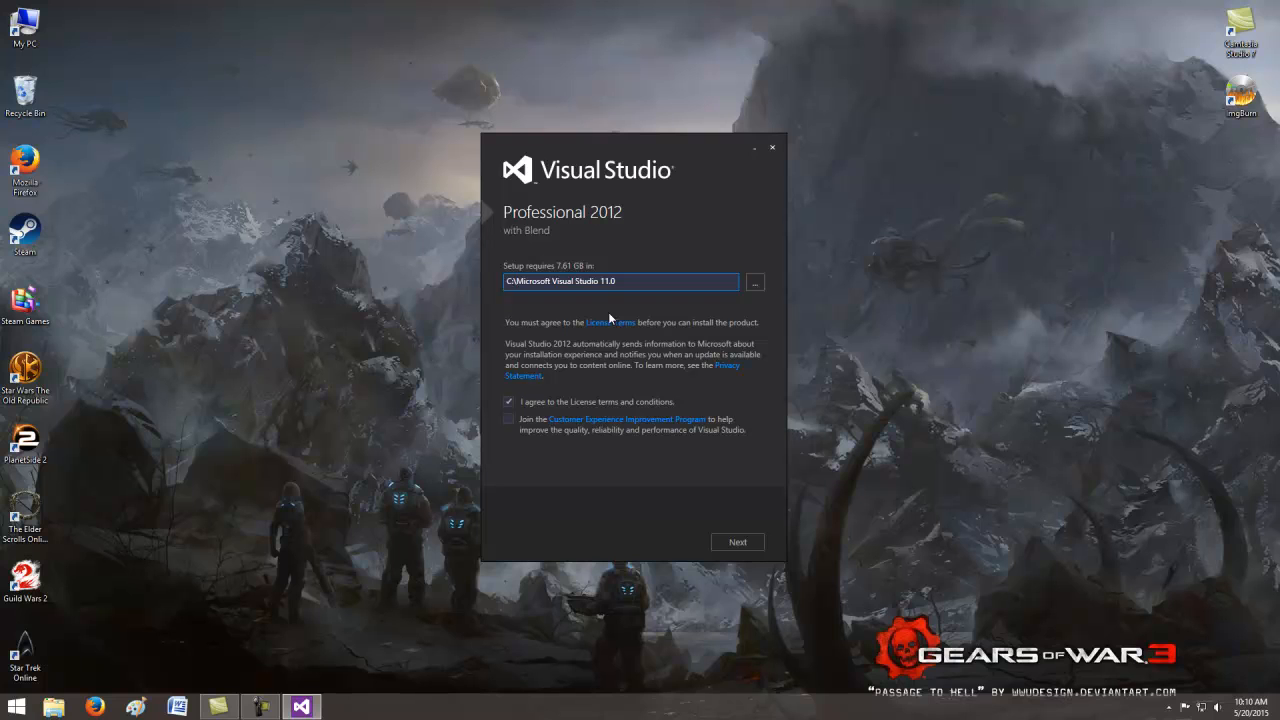
pyautogui.press('BackSpace')
pyautogui.press('BackSpace')
pyautogui.press('BackSpace')
pyautogui.write('E:\\')
pyautogui.press('BackSpace')
pyautogui.press('BackSpace')
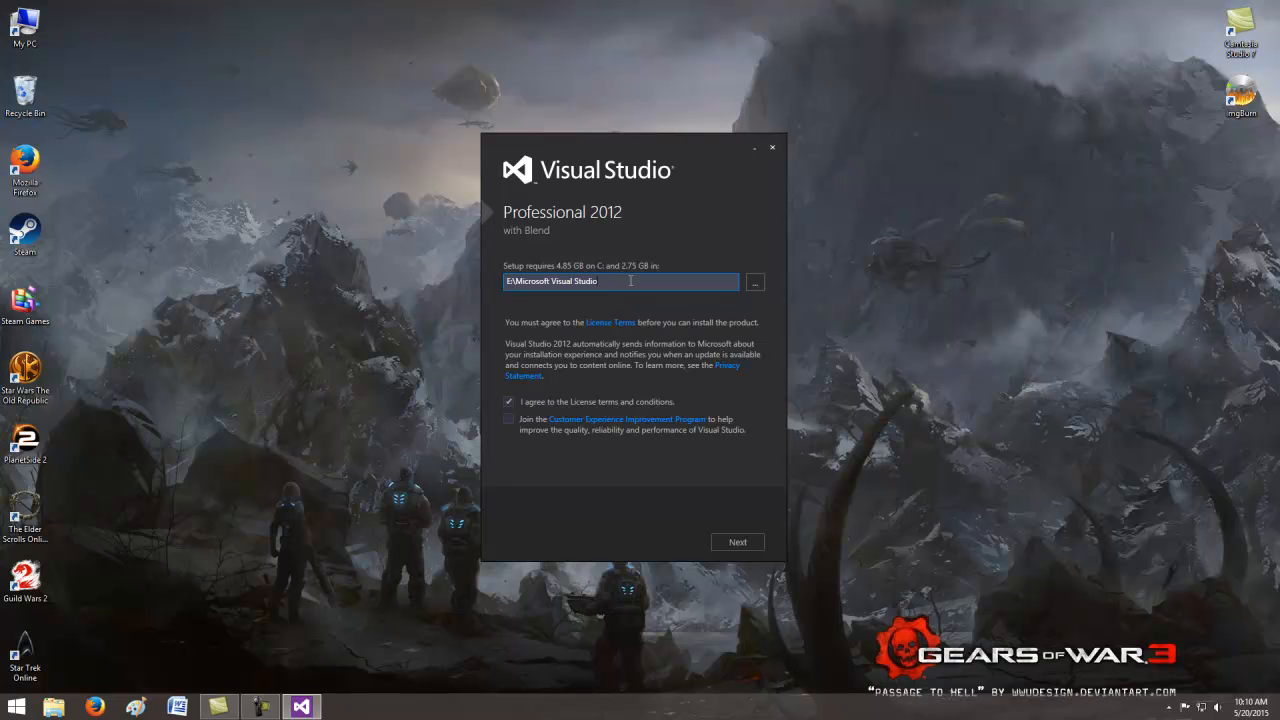
pyautogui.click(740, 543)
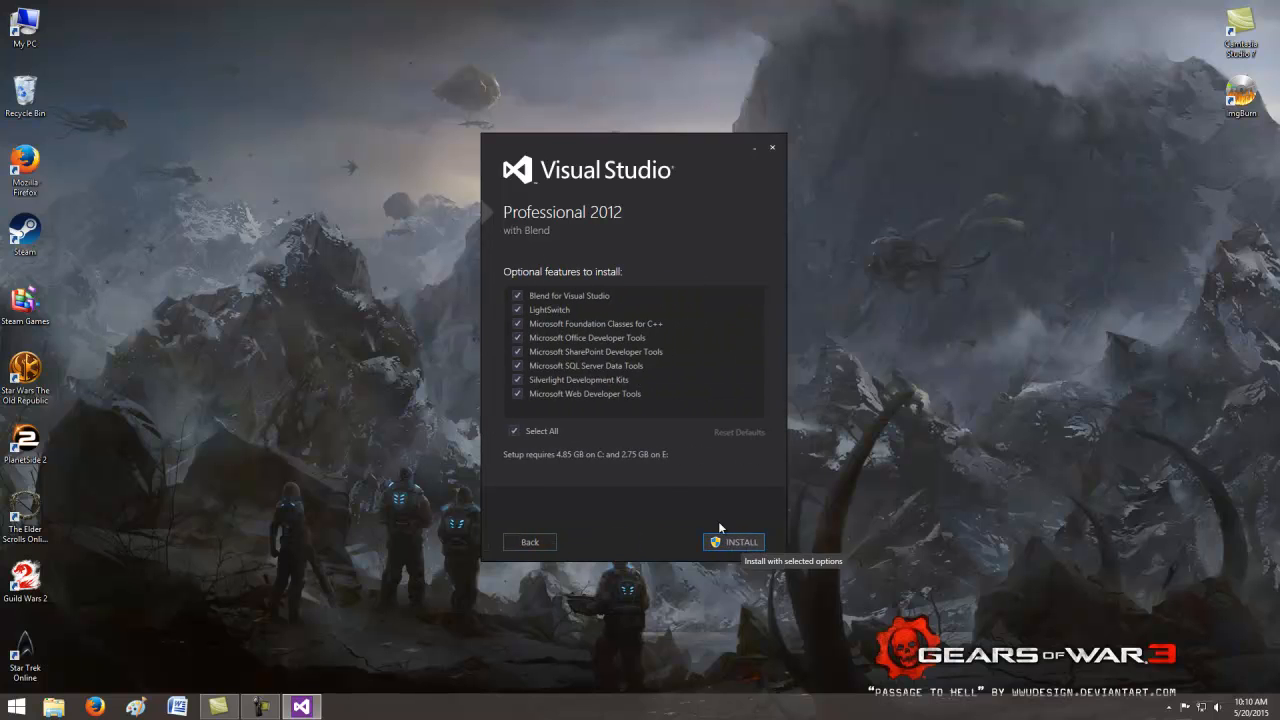
# Exclude all optional features except Microsoft Foundation Classes for C++ and start the installation.
pyautogui.click(517, 337)
pyautogui.click(517, 351)
pyautogui.click(517, 365)
pyautogui.click(517, 379)
pyautogui.click(517, 395)
pyautogui.click(517, 309)
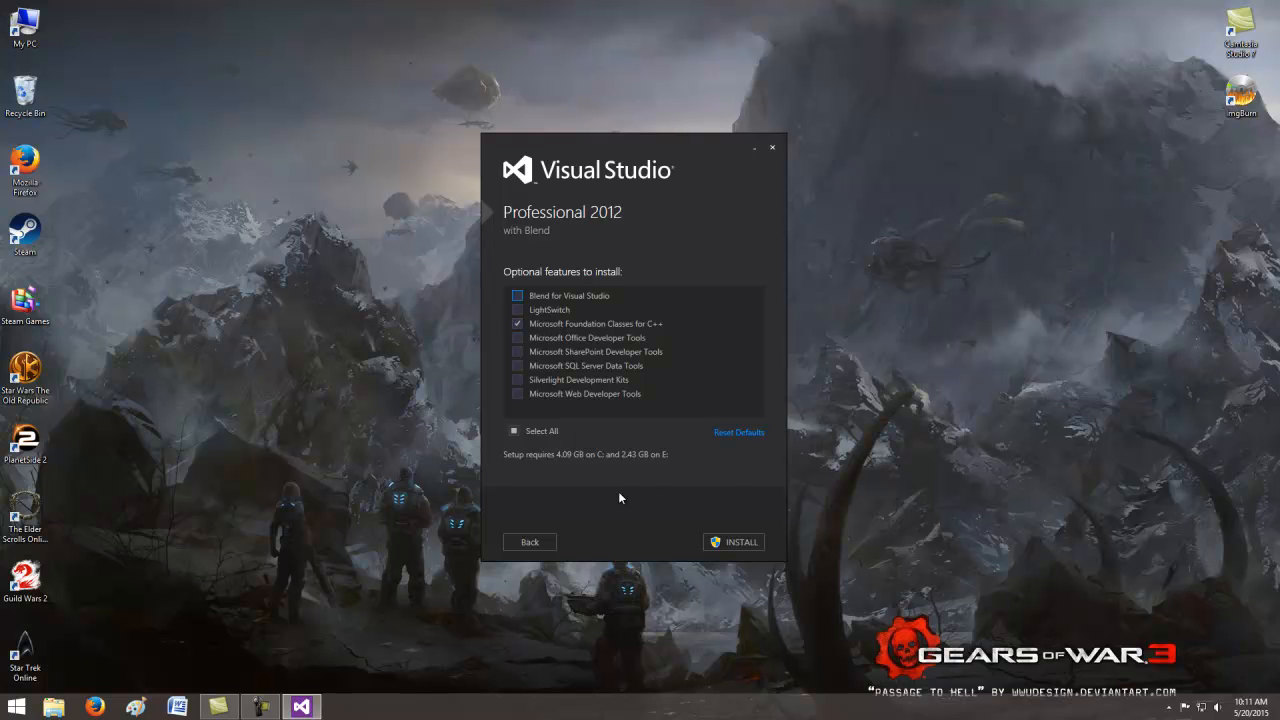
pyautogui.click(736, 541)
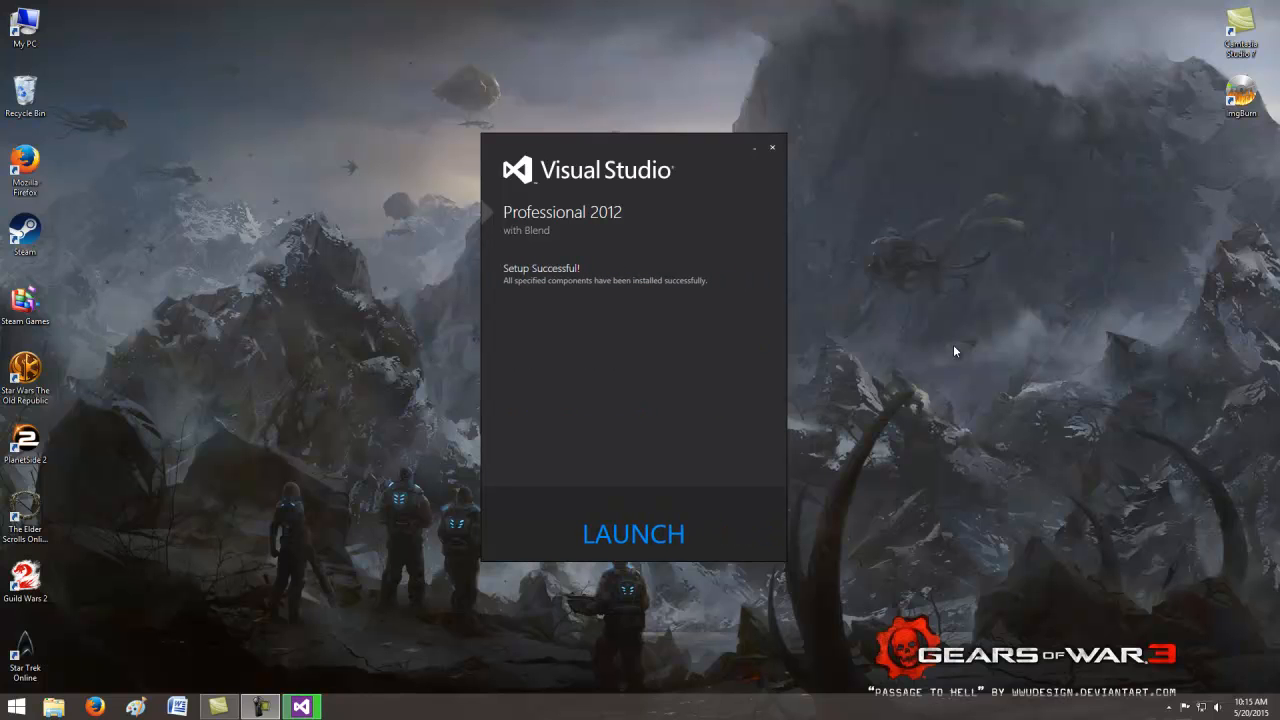
# Launch Visual Studio and start it with General Development Settings as the default environment.
pyautogui.click(636, 536)
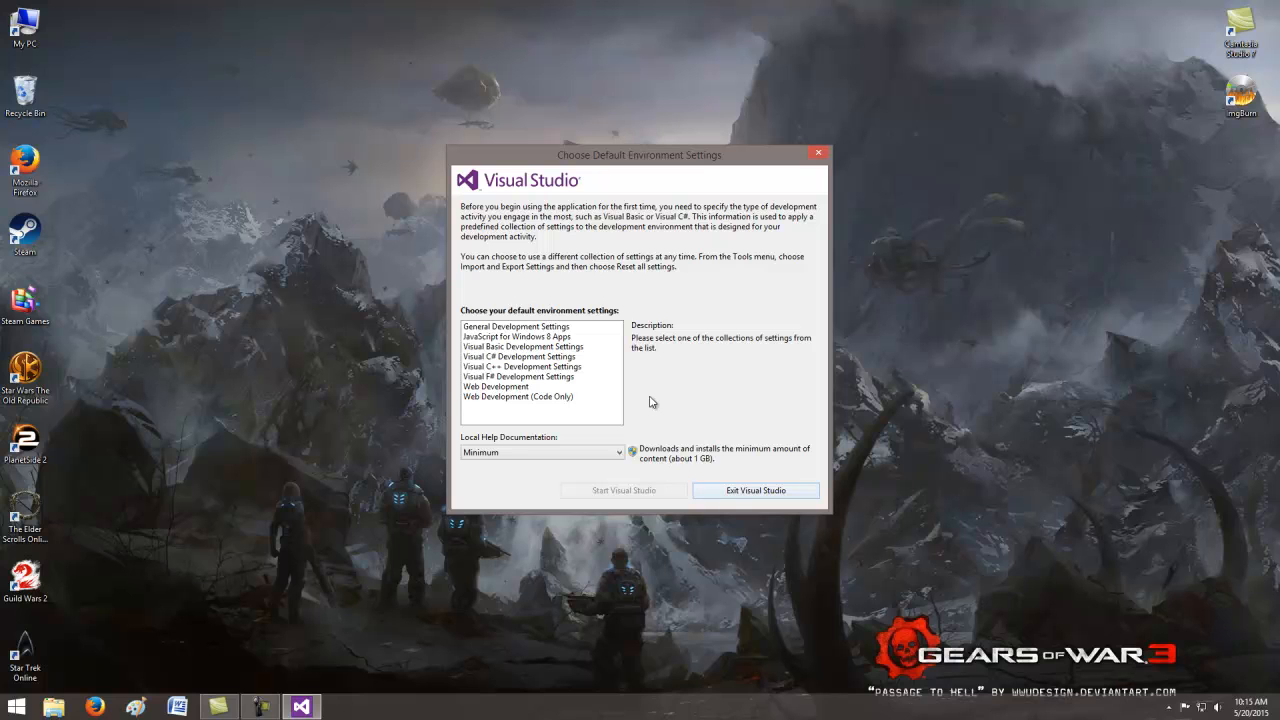
pyautogui.click(490, 328)
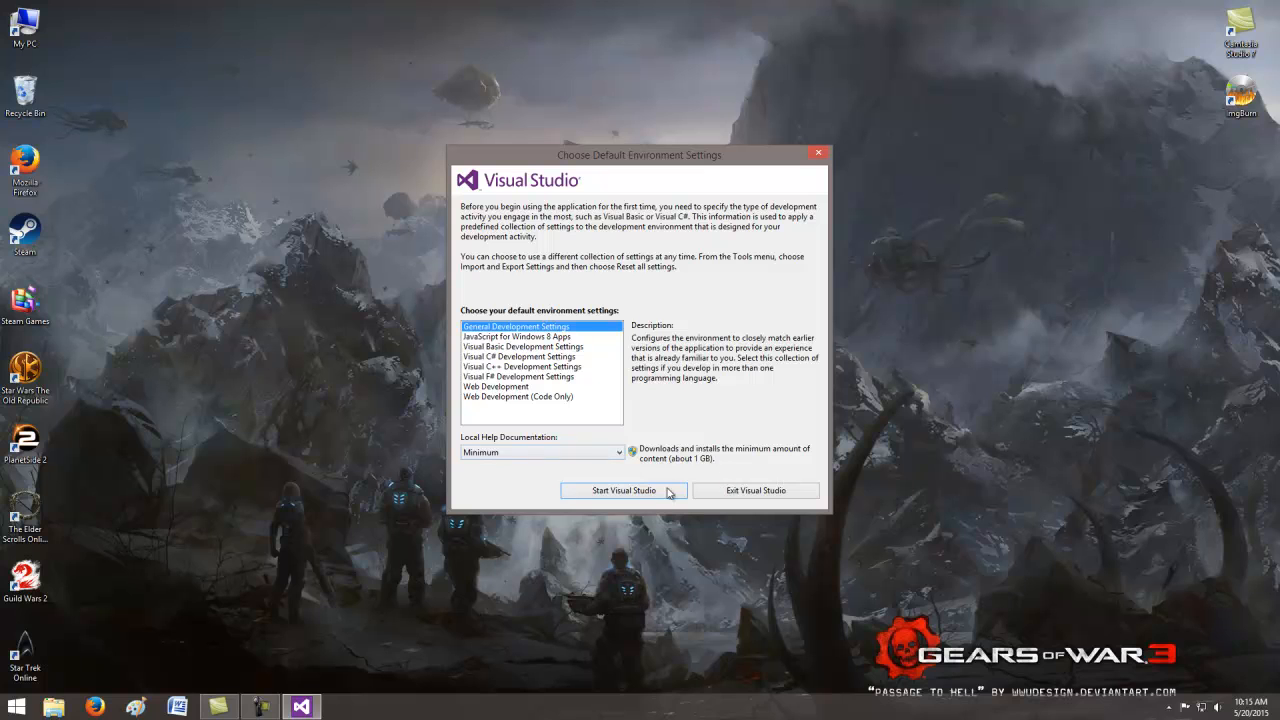
pyautogui.click(632, 490)
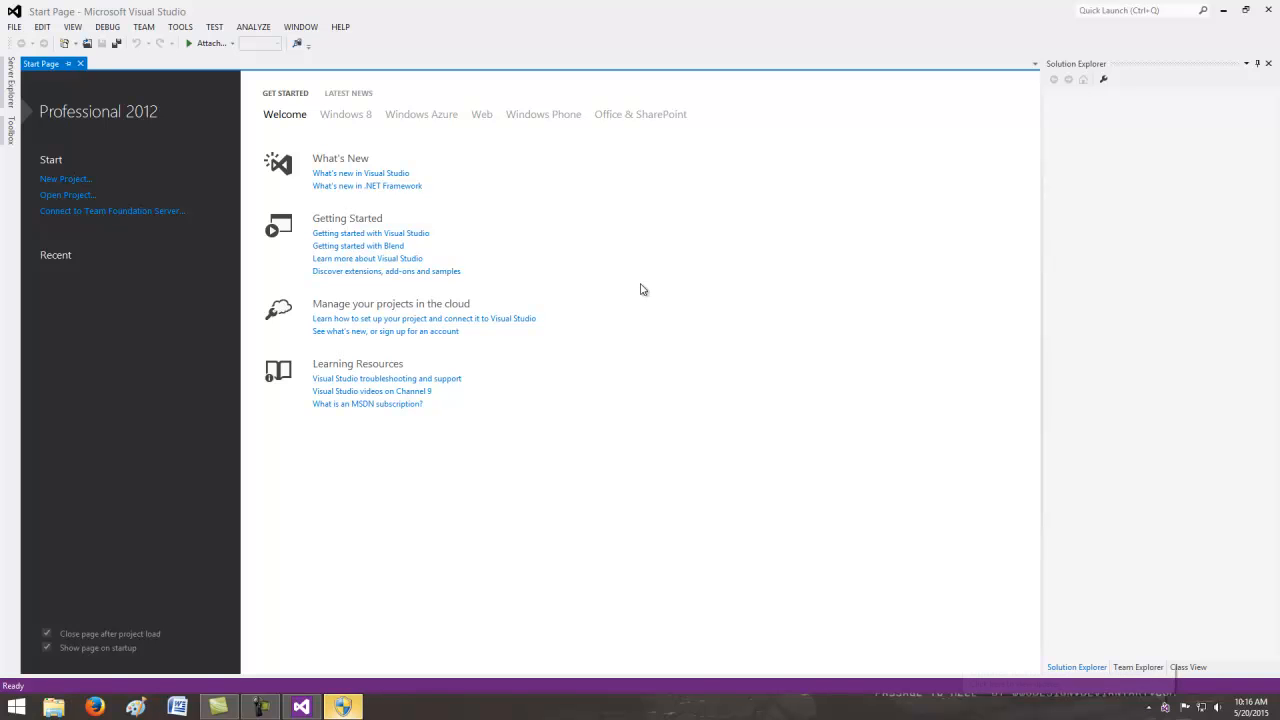
# Create a Visual C++ Win32 Console Application project with the default name and the wizard's default application settings.
pyautogui.click(65, 179)
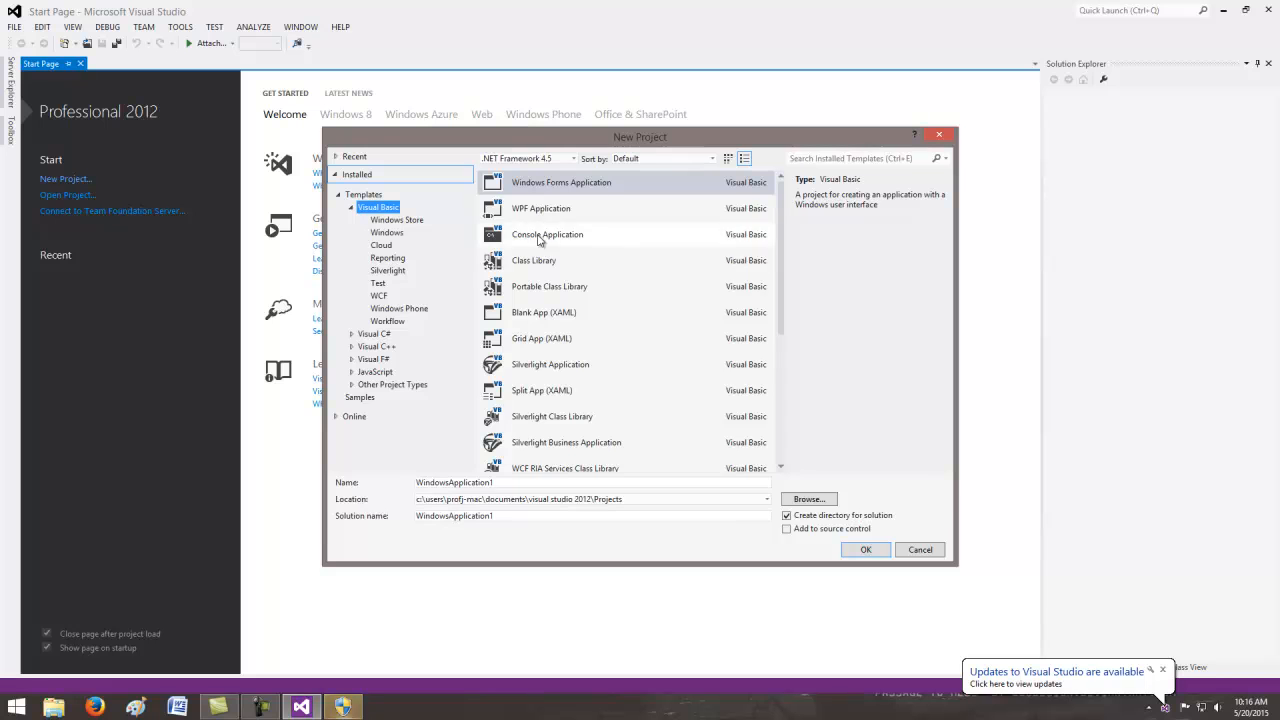
pyautogui.moveTo(783, 214); pyautogui.dragTo(774, 178)
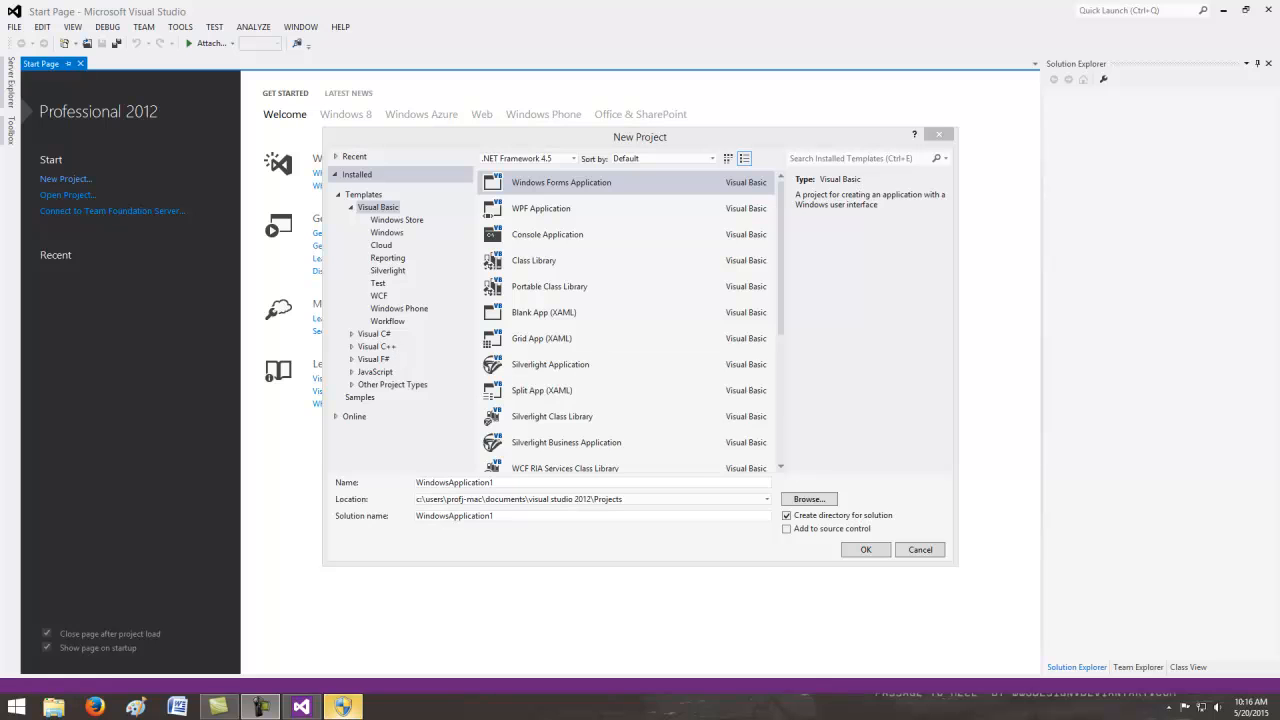
pyautogui.click(372, 346)
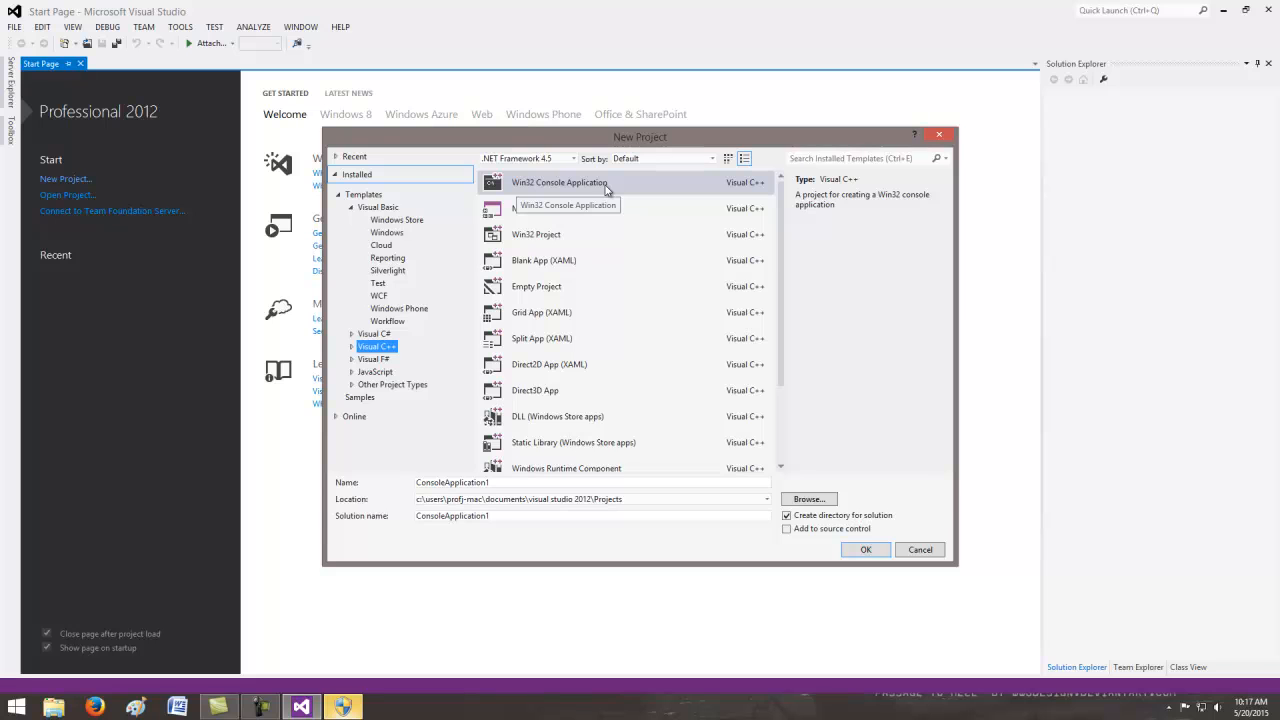
pyautogui.click(630, 188)
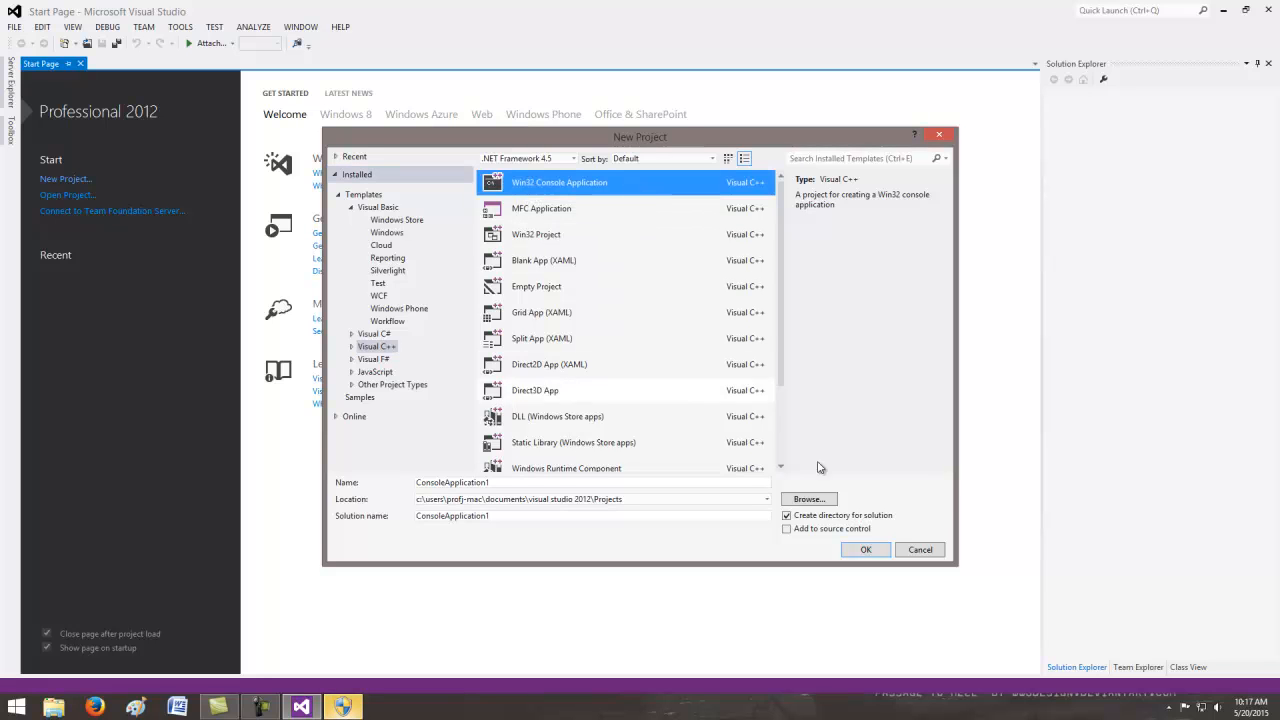
pyautogui.click(866, 550)
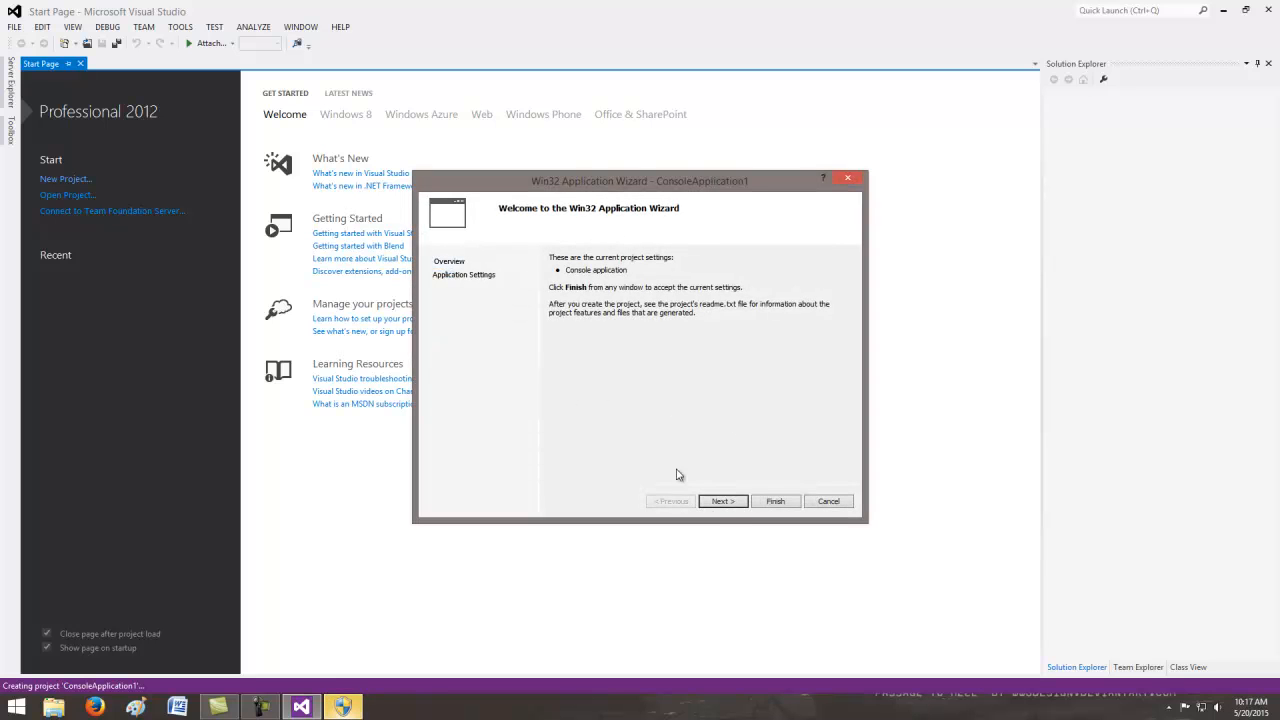
pyautogui.click(725, 501)
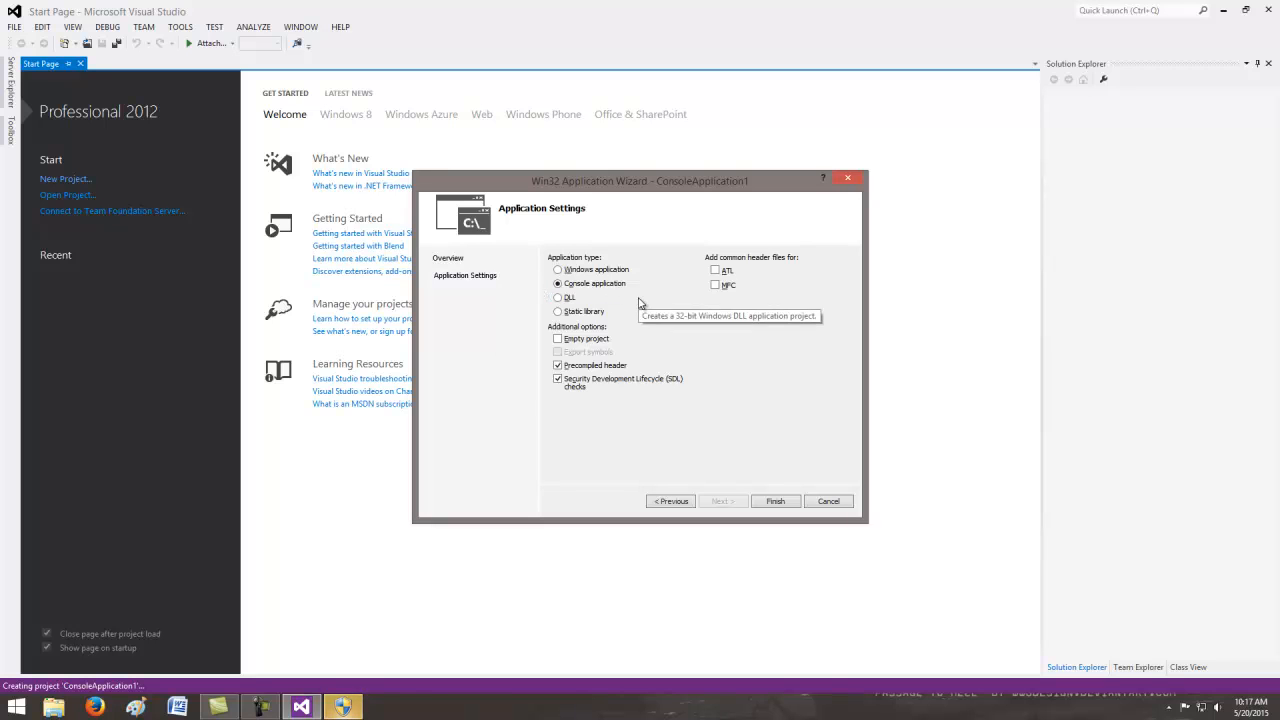
pyautogui.click(778, 502)
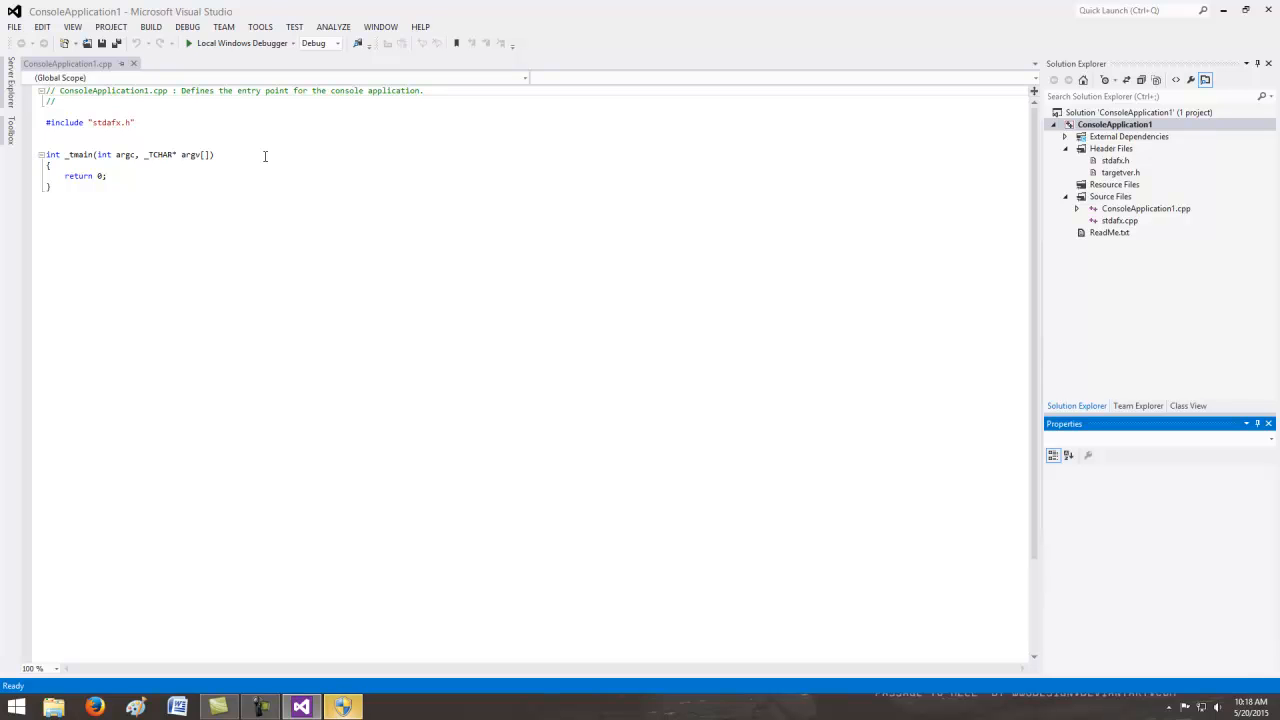
# Start another new Visual C++ Win32 Console Application project, named with the owner's surname followed by _Lab-2.
pyautogui.click(14, 27)
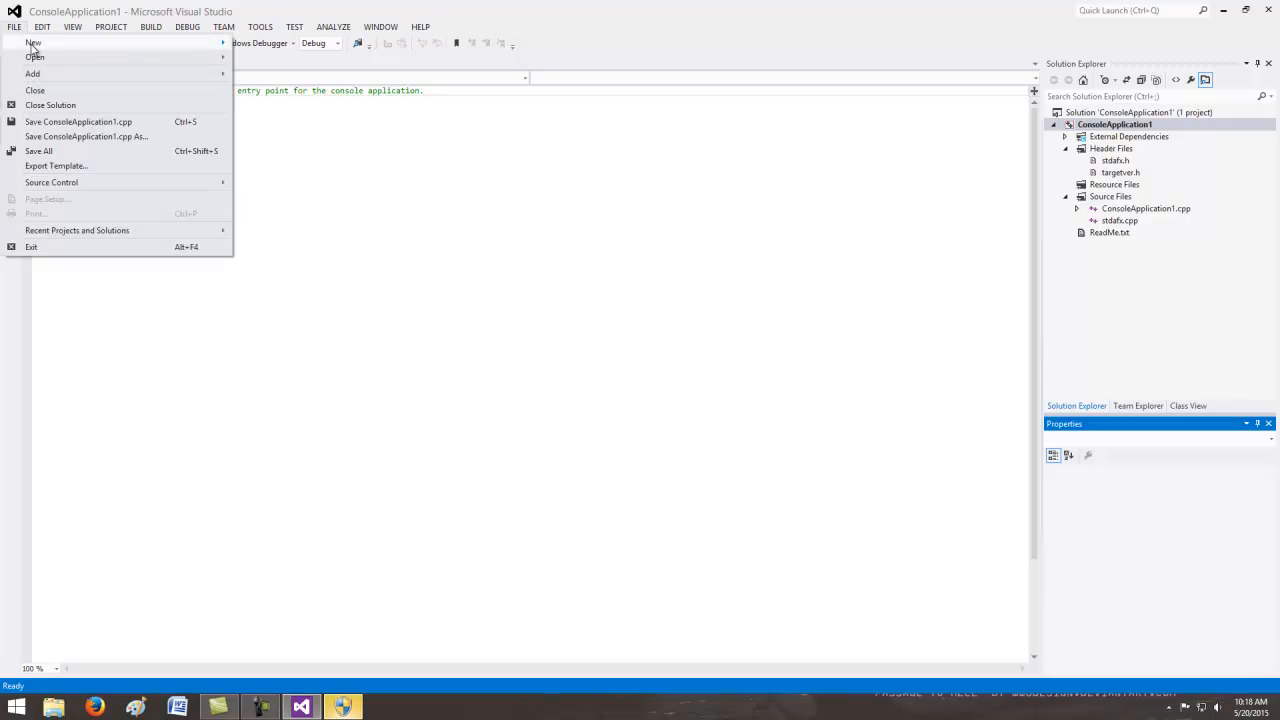
pyautogui.moveTo(33, 47)
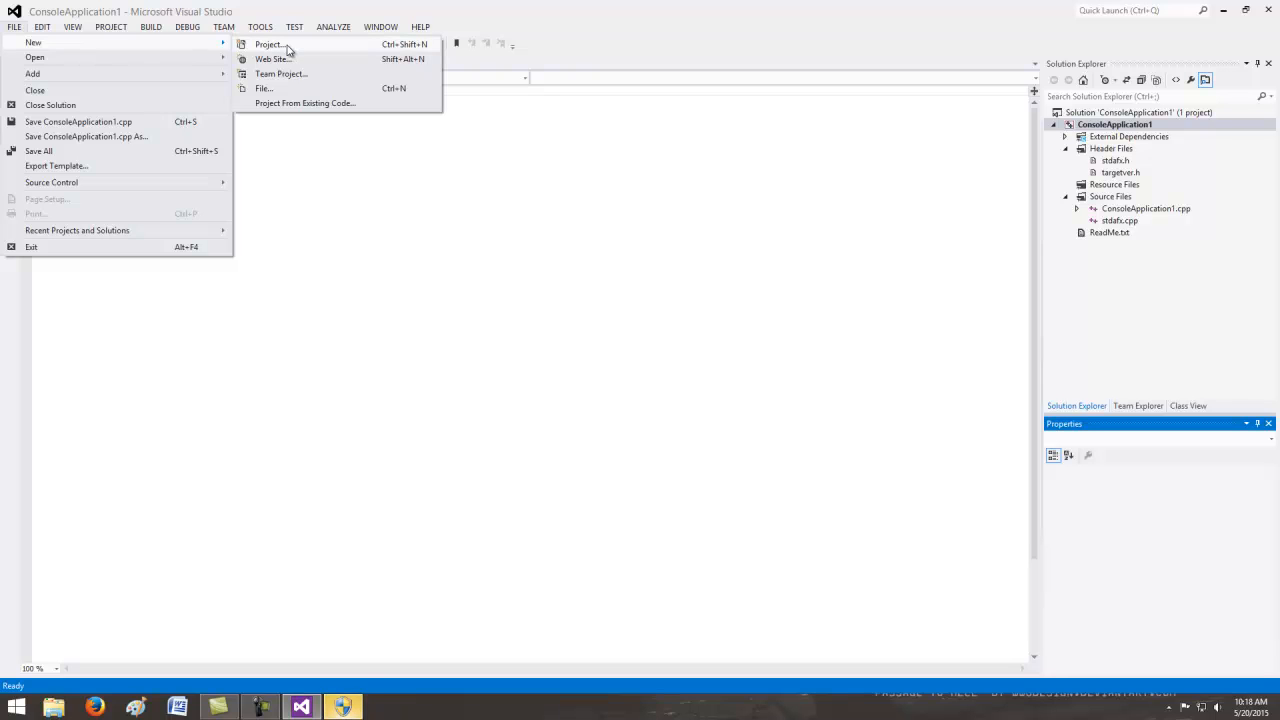
pyautogui.click(268, 44)
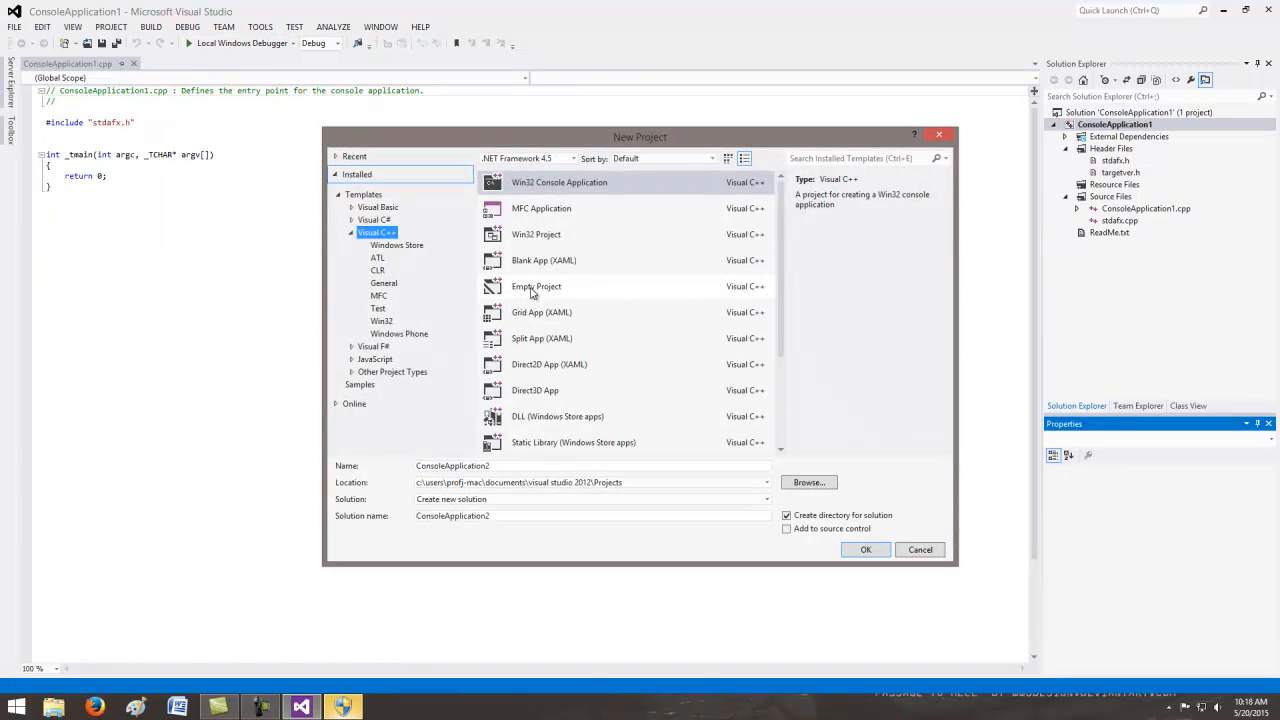
pyautogui.doubleClick(450, 466)
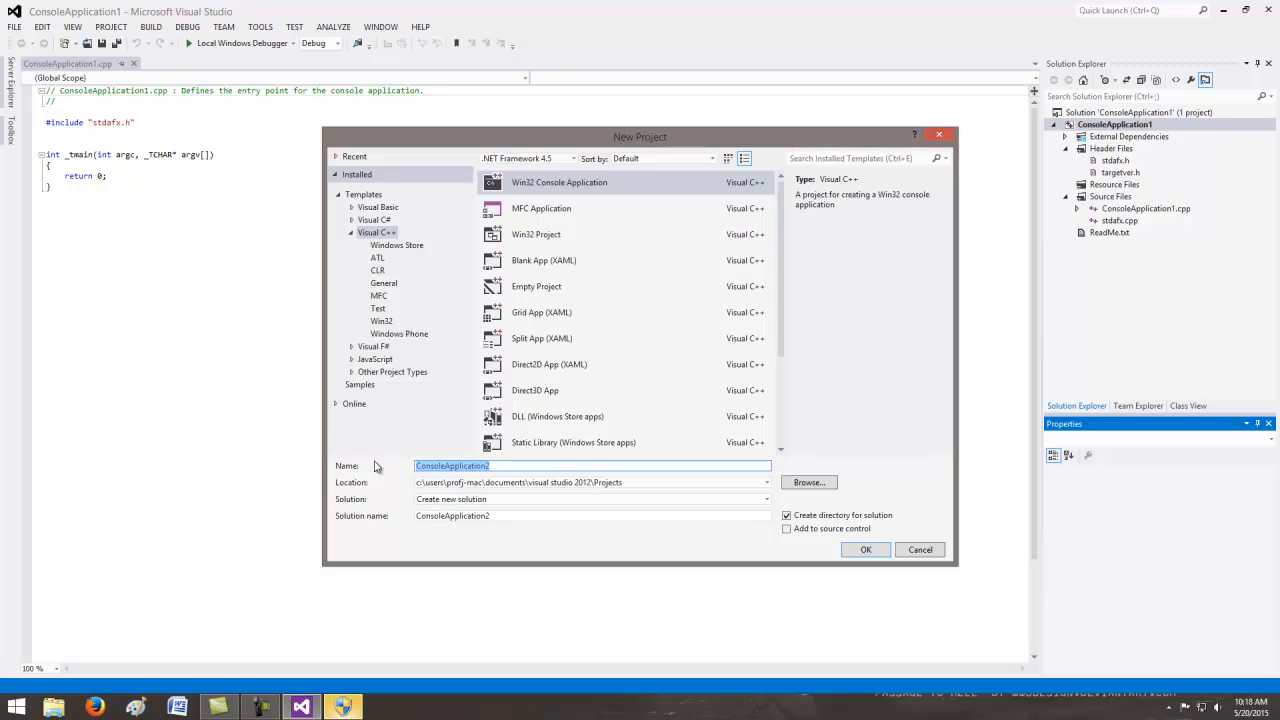
pyautogui.write('Lab-2')
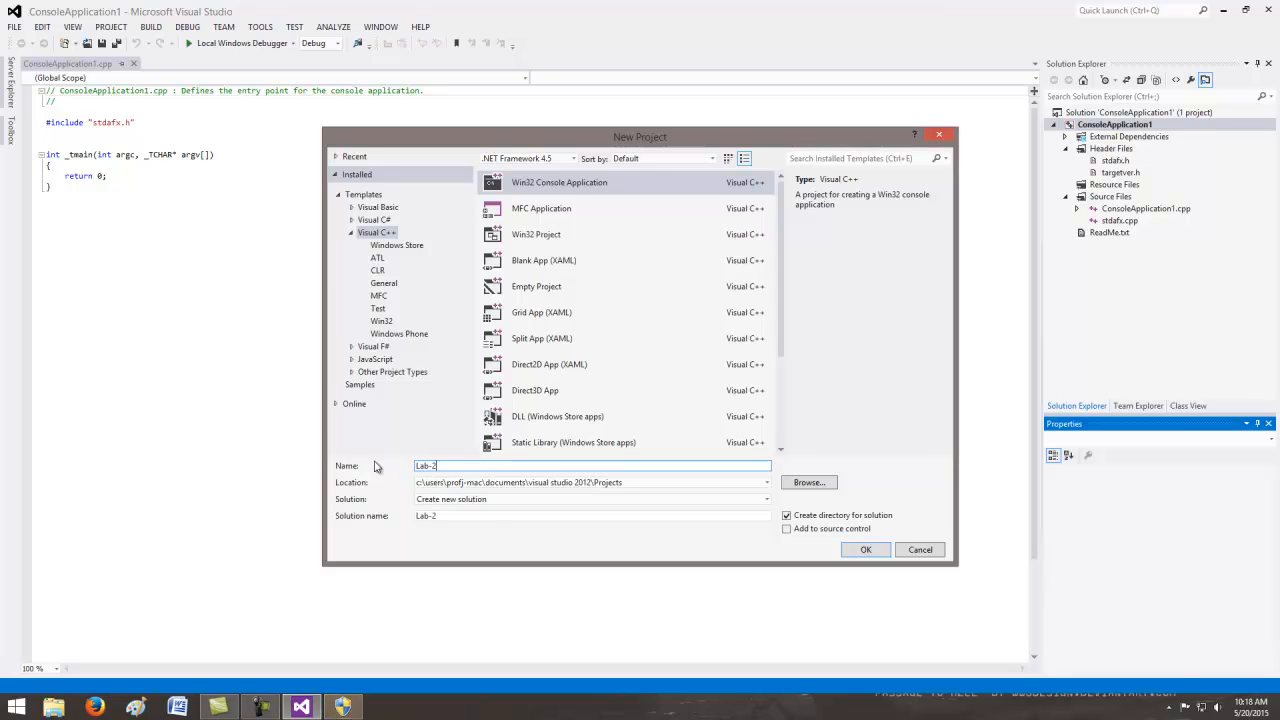
pyautogui.press('BackSpace')
pyautogui.press('BackSpace')
pyautogui.press('BackSpace')
pyautogui.press('BackSpace')
pyautogui.press('BackSpace')
pyautogui.write('M')
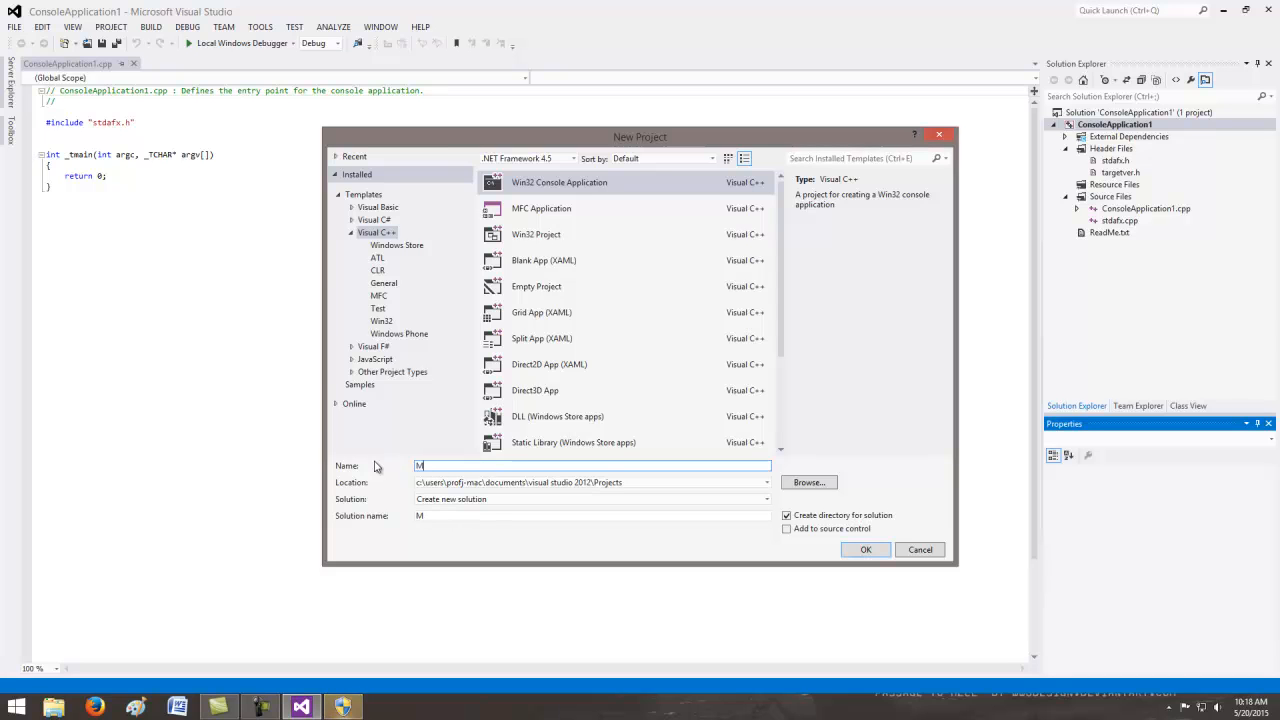
pyautogui.write('cNamara-Lab-2')
pyautogui.press('BackSpace')
pyautogui.write('_')
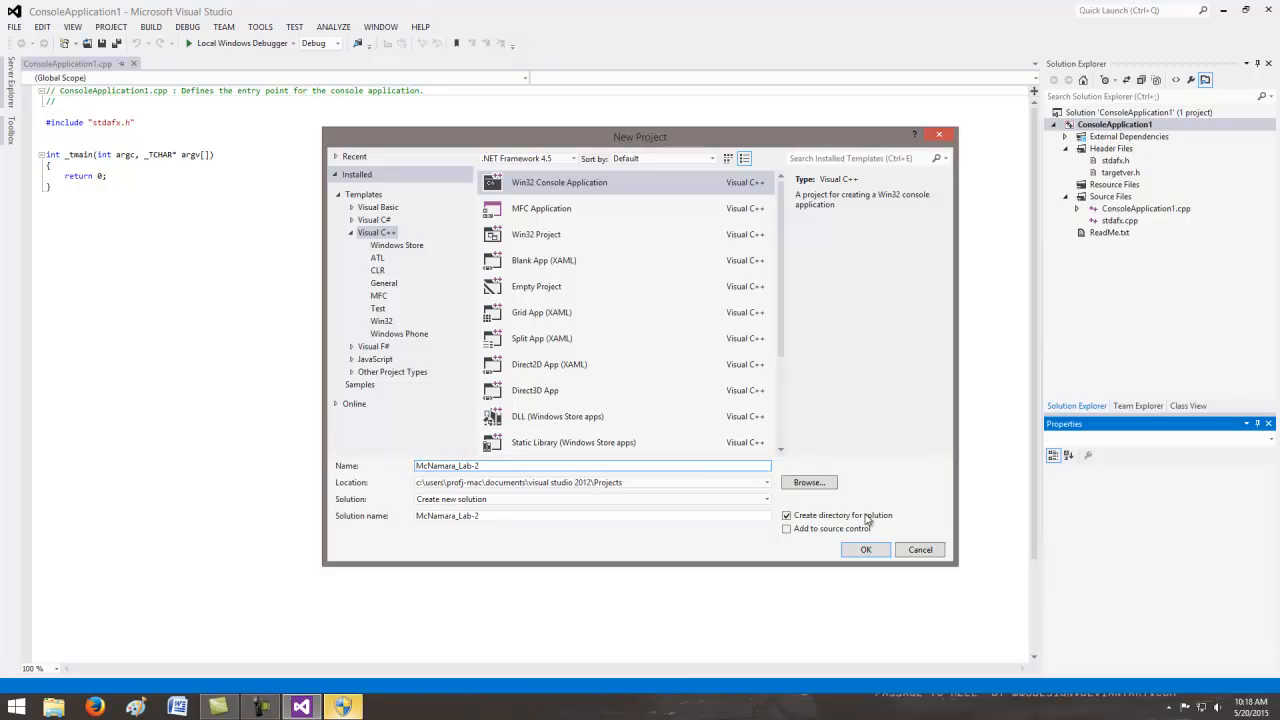
pyautogui.click(866, 549)
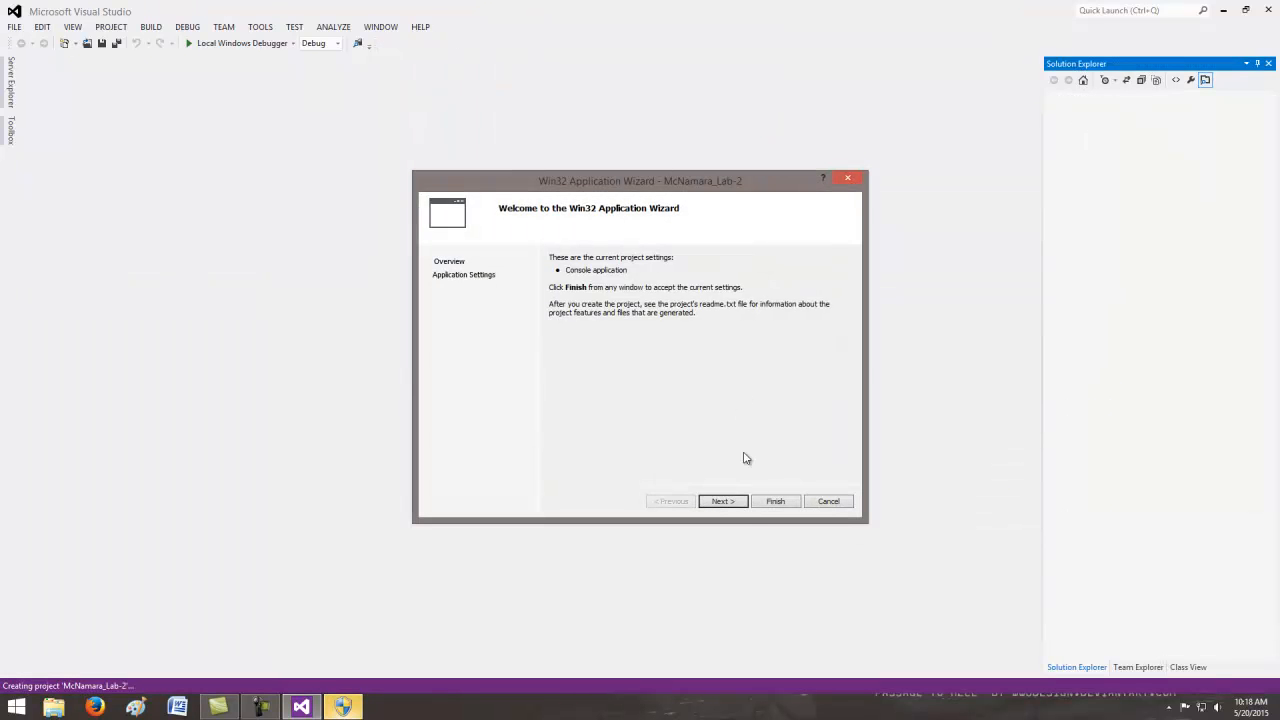
# Complete the Win32 wizard with its default console application settings and place the cursor after the closing brace of _tmain.
pyautogui.click(734, 501)
pyautogui.click(773, 502)
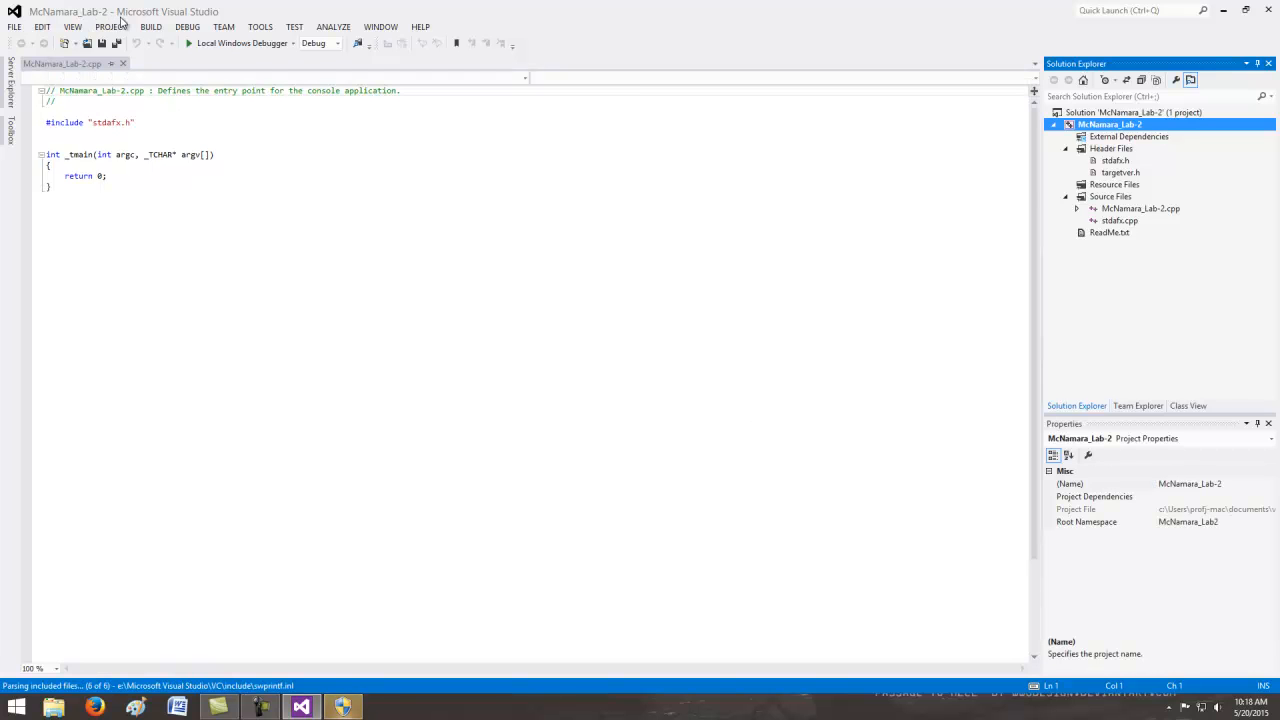
pyautogui.click(210, 182)
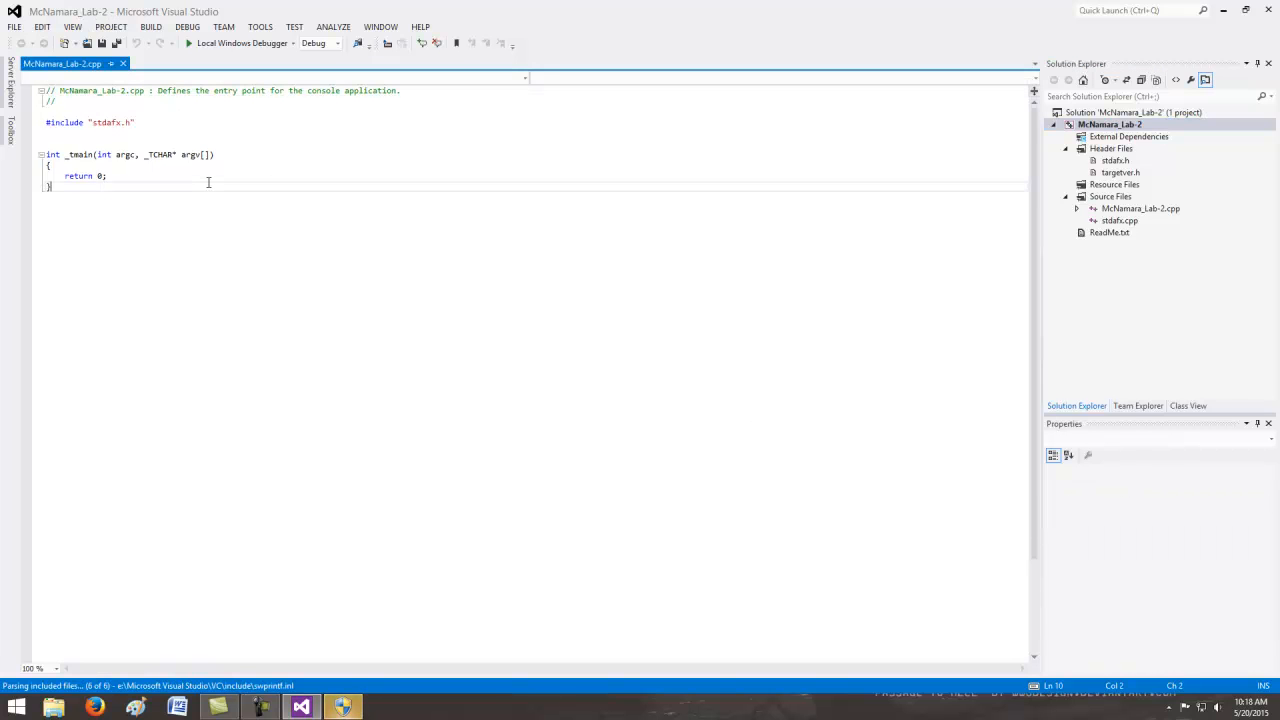